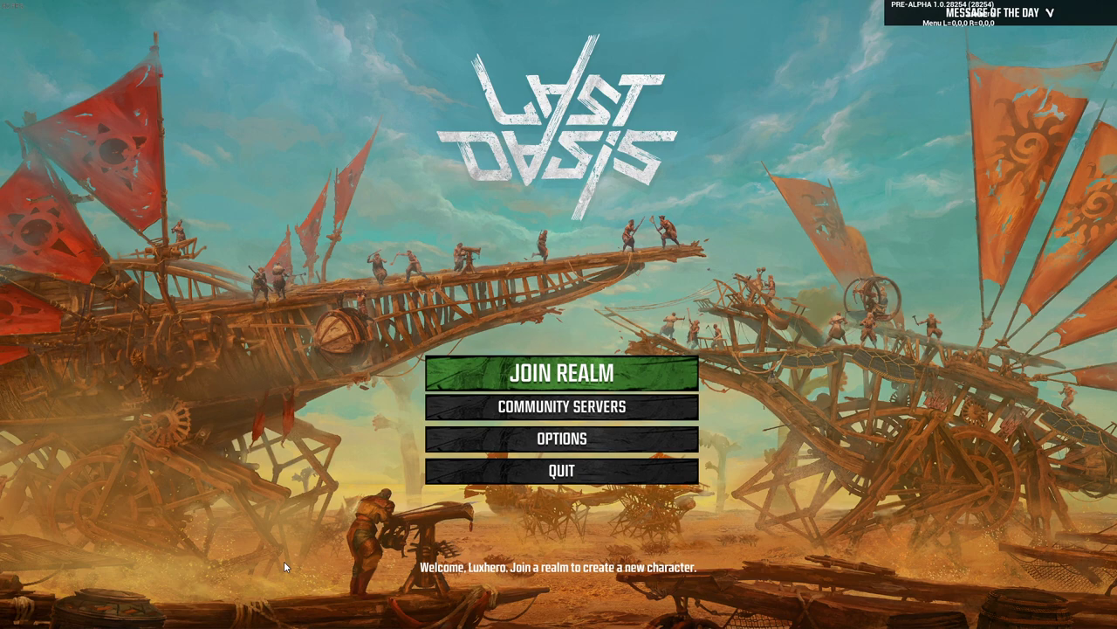
Open Last Oasis graphics options and keep Window Mode on Borderless.
click(438, 431)
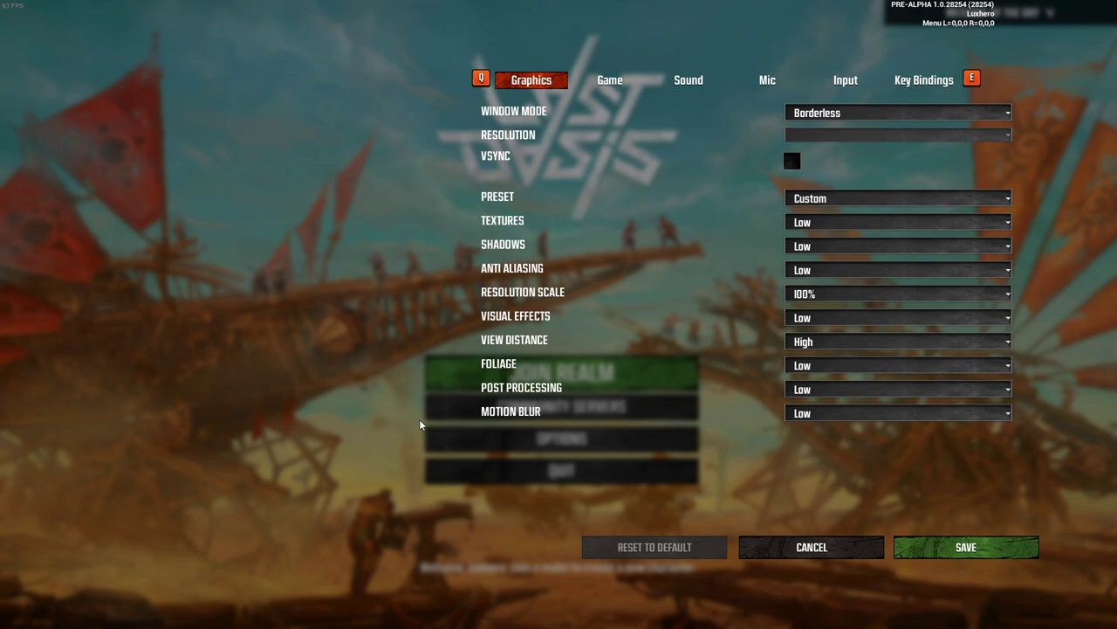
click(796, 114)
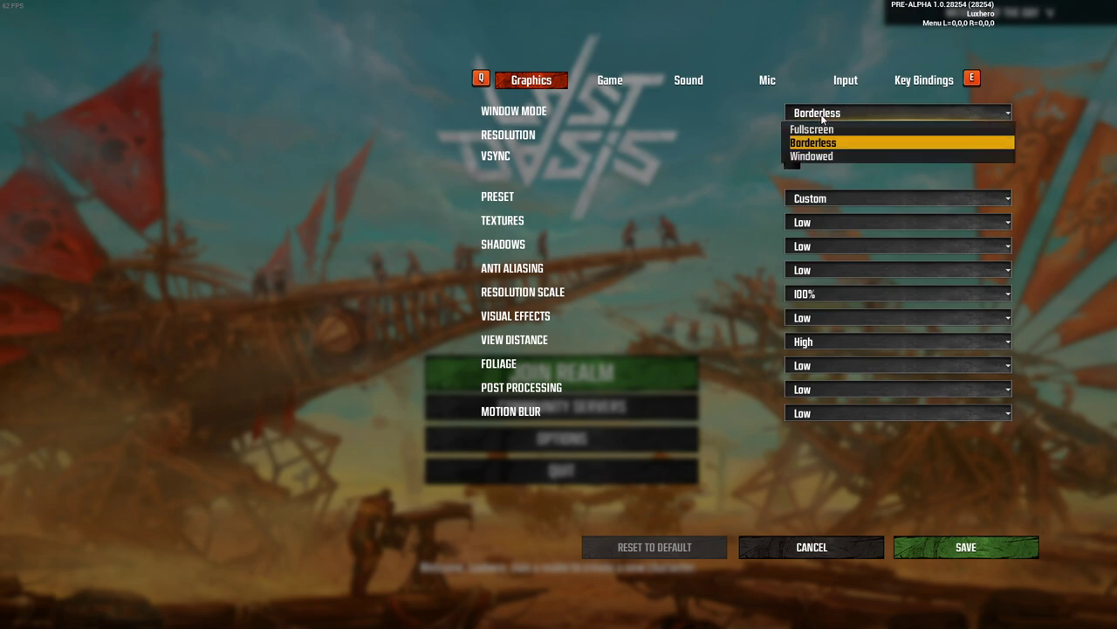
click(741, 140)
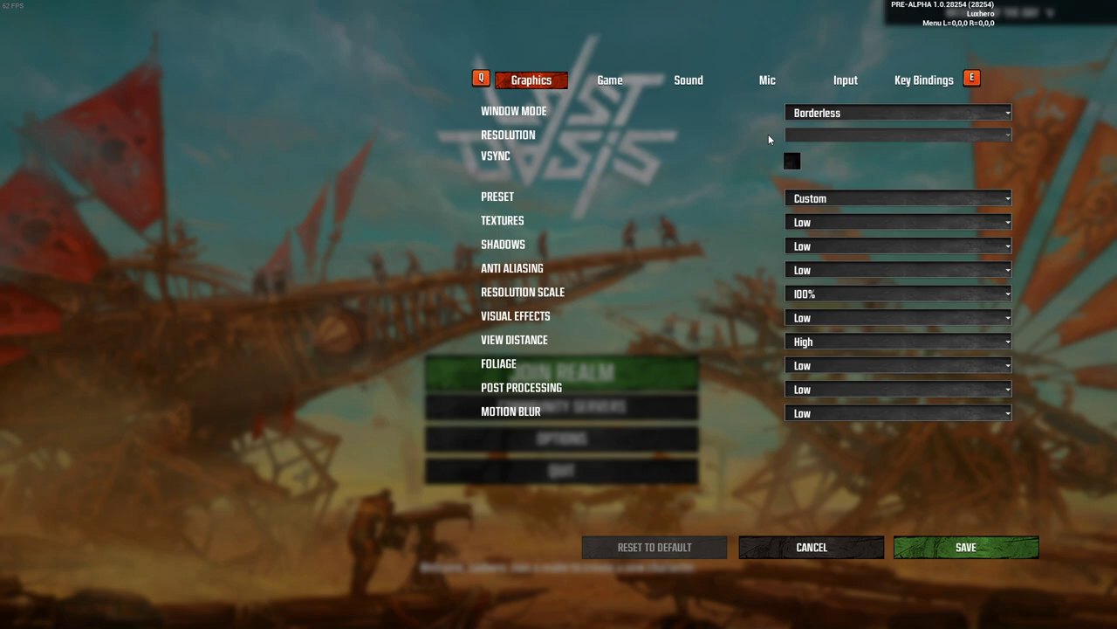
Apply the Low graphics preset and set resolution scale to 100%.
click(796, 201)
click(795, 227)
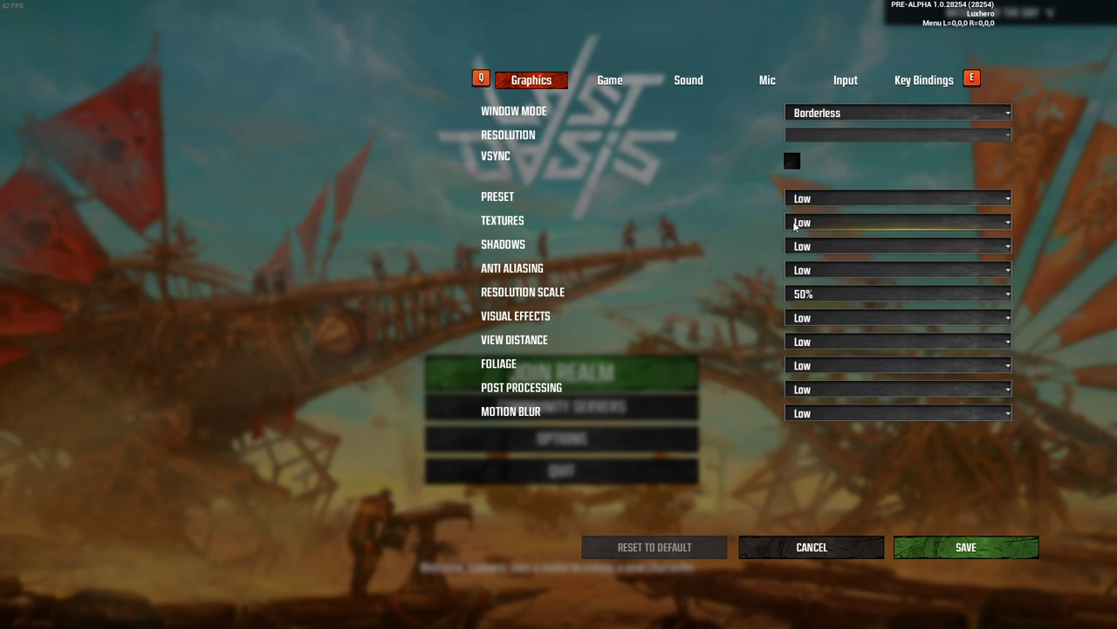
click(794, 293)
click(795, 337)
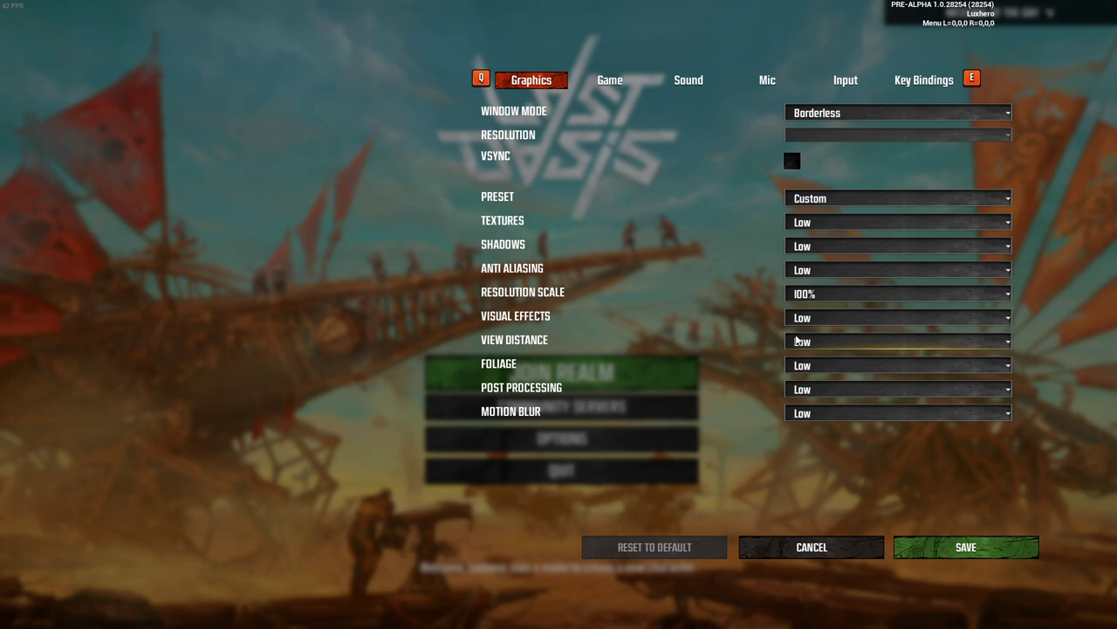
Raise view distance and post processing to High, then save the graphics settings.
click(797, 340)
click(791, 369)
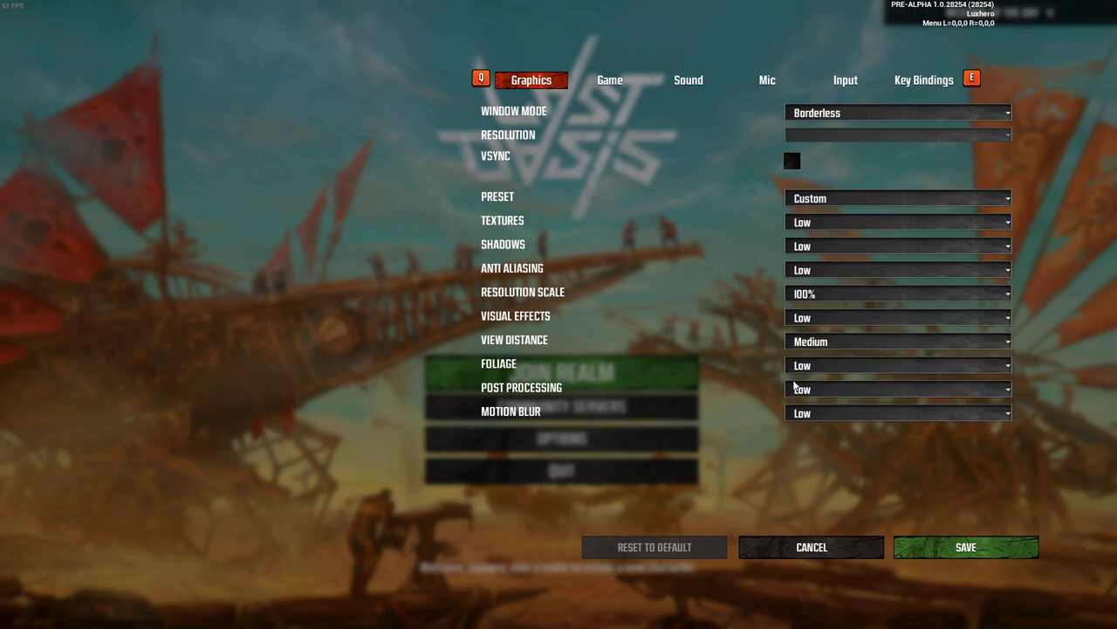
click(797, 341)
click(799, 387)
click(791, 390)
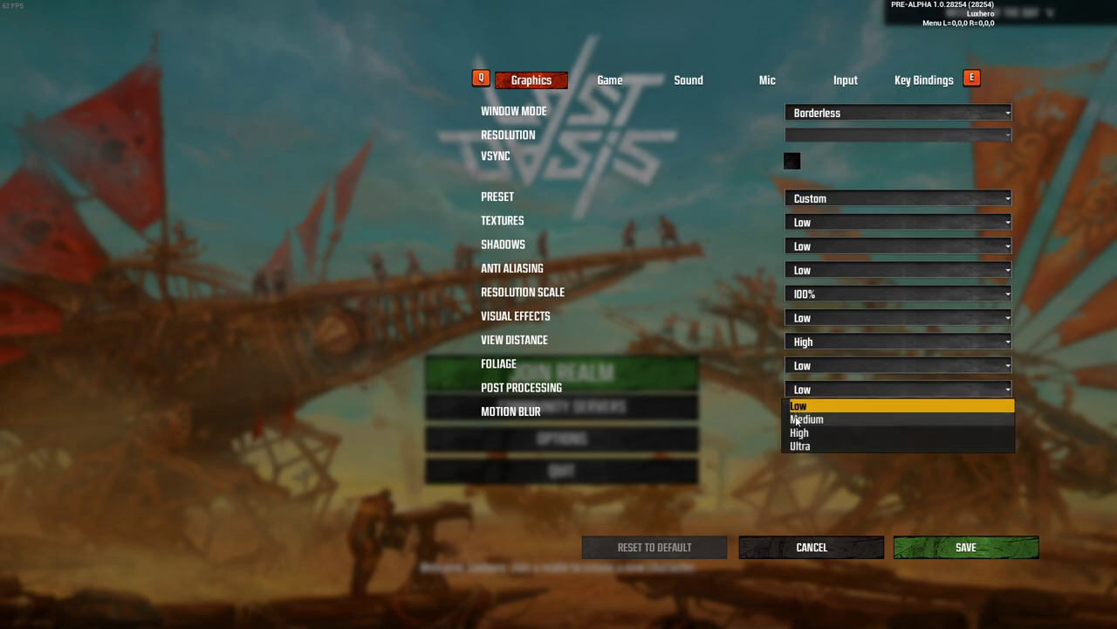
click(798, 433)
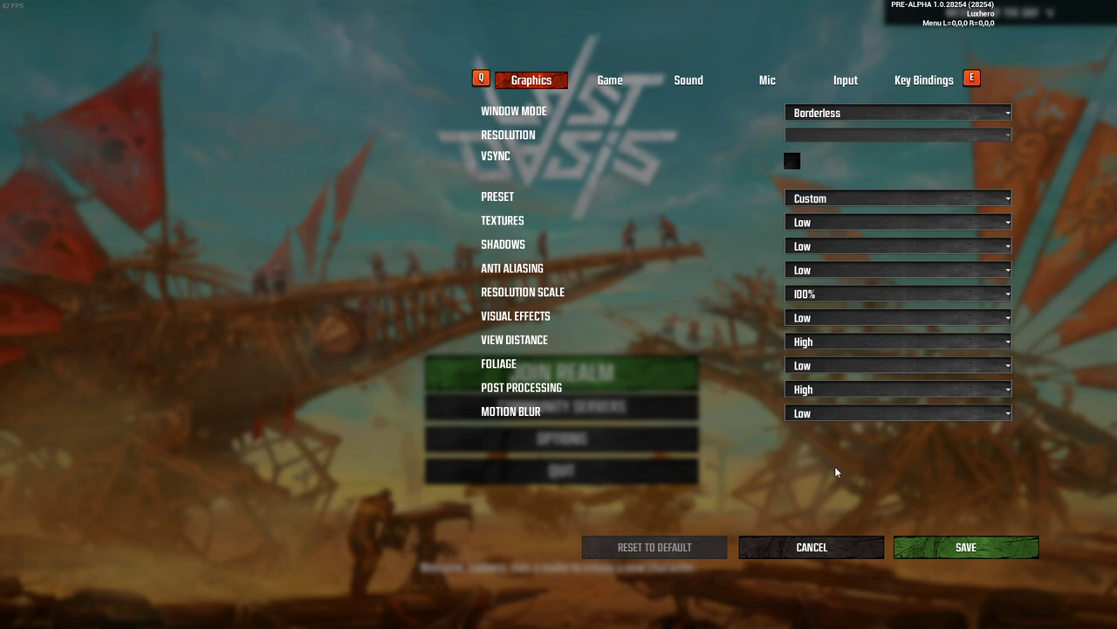
click(925, 549)
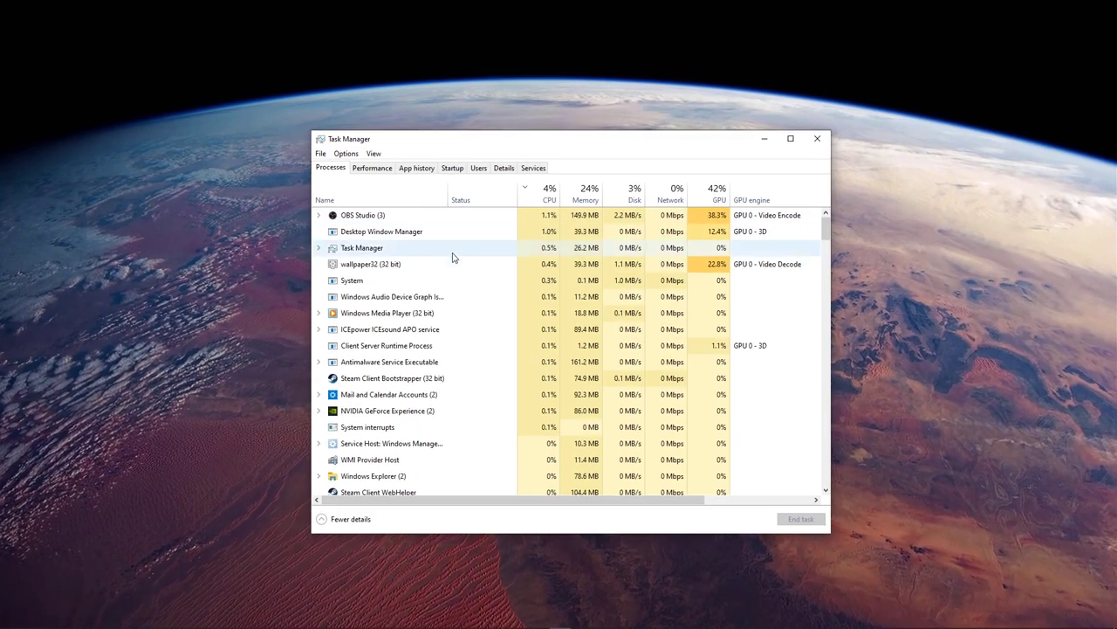
Review the Windows Audio Device Graph, GeForce Experience and Origin processes without ending them.
click(385, 338)
scroll(383, 349, down, 2)
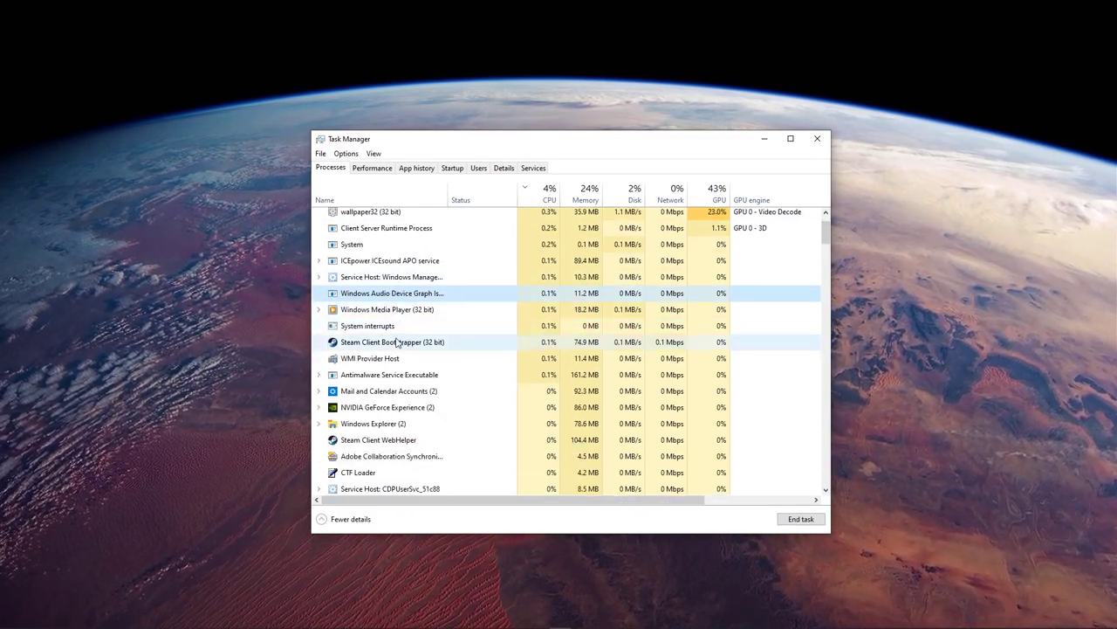
click(466, 370)
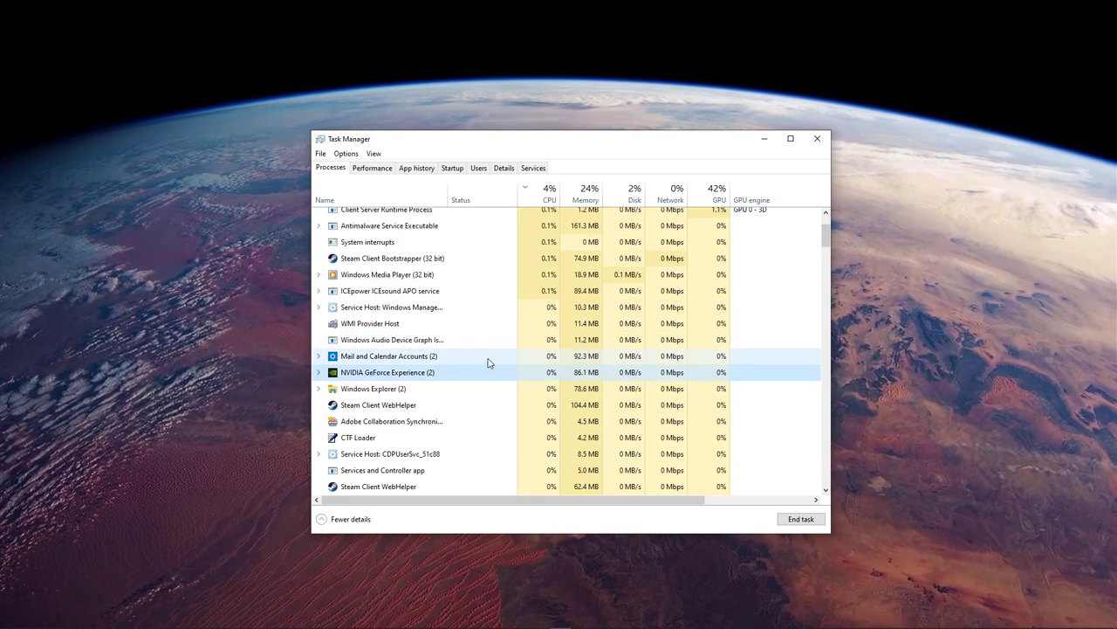
scroll(489, 363, down, 2)
scroll(443, 375, down, 1)
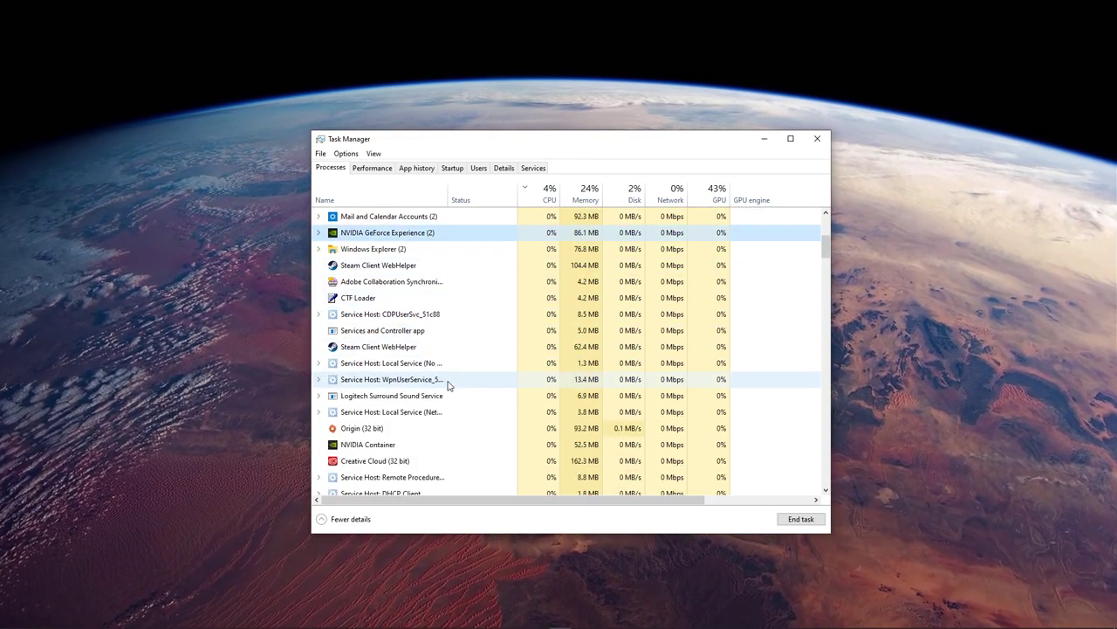
click(419, 428)
right_click(419, 427)
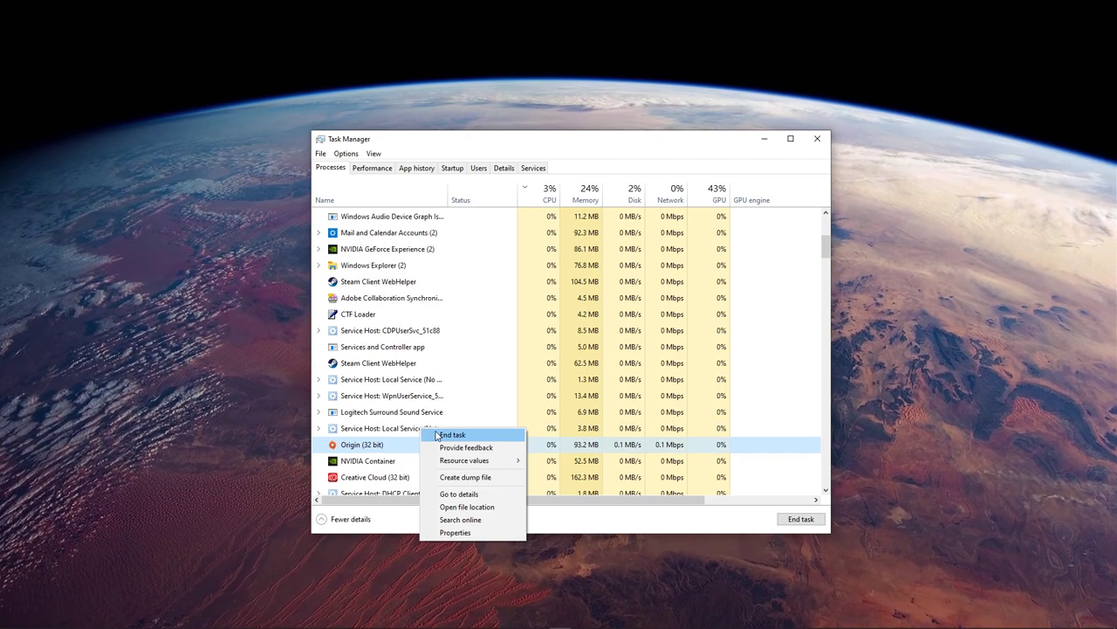
click(407, 452)
scroll(400, 414, down, 1)
Inspect the Creative Cloud, Google Chrome and Battle.net processes, leaving them running.
click(395, 408)
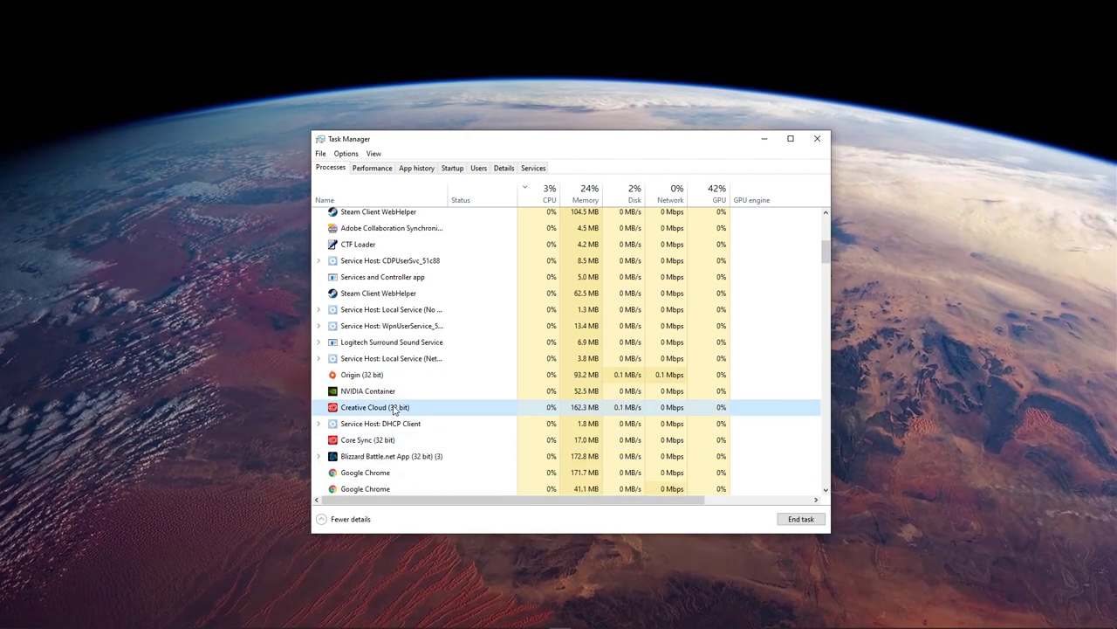
right_click(395, 410)
click(389, 406)
scroll(387, 402, down, 1)
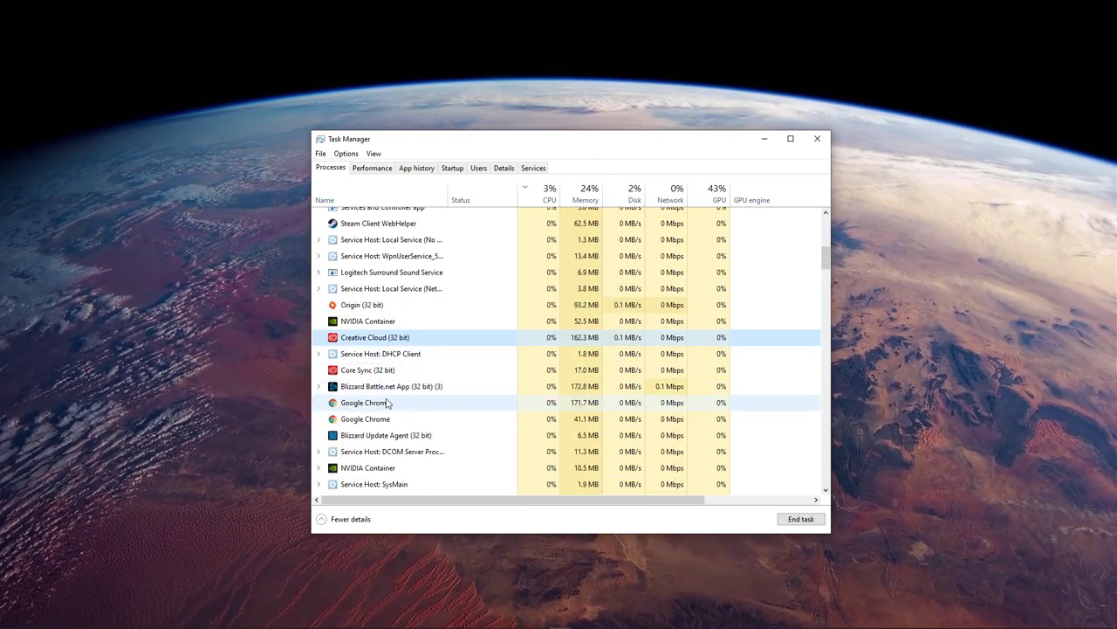
click(388, 404)
right_click(384, 398)
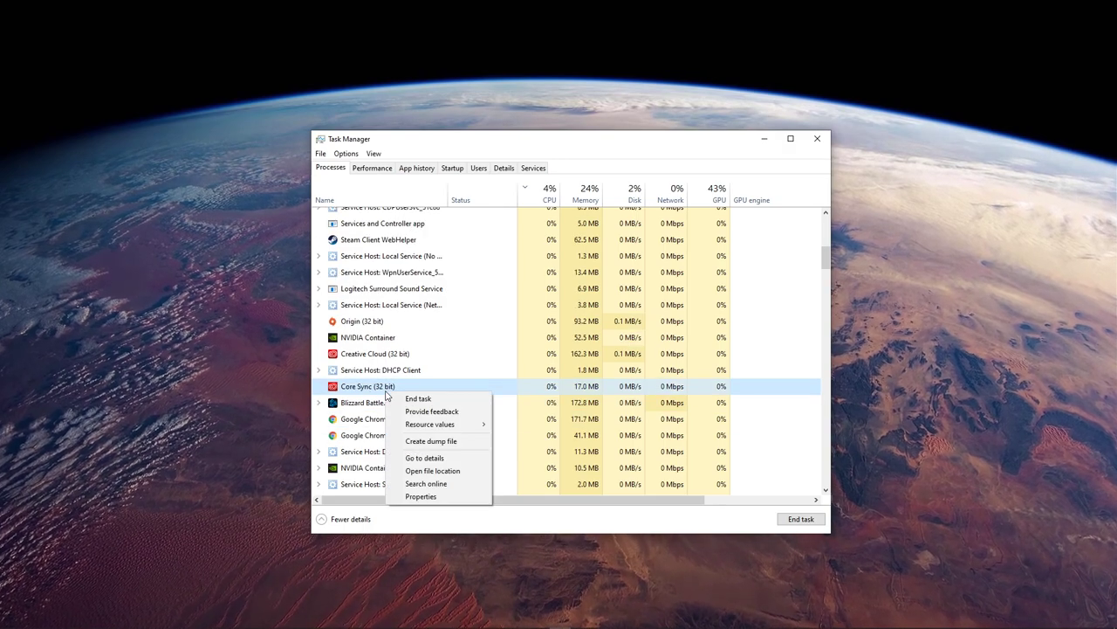
right_click(381, 404)
click(377, 419)
click(379, 419)
scroll(410, 406, down, 2)
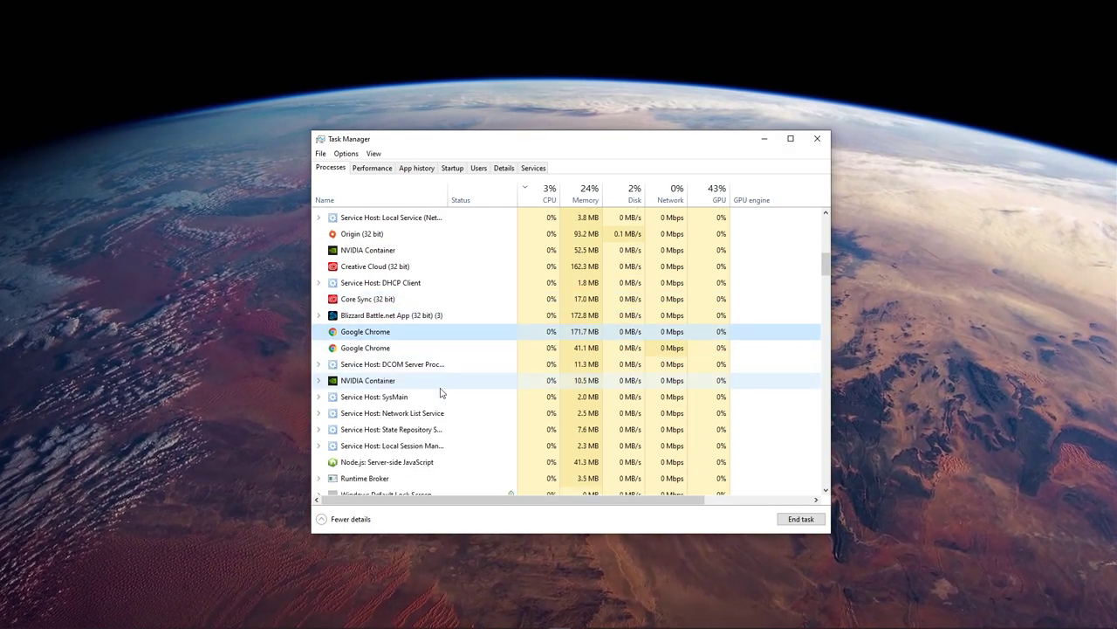
scroll(441, 393, up, 2)
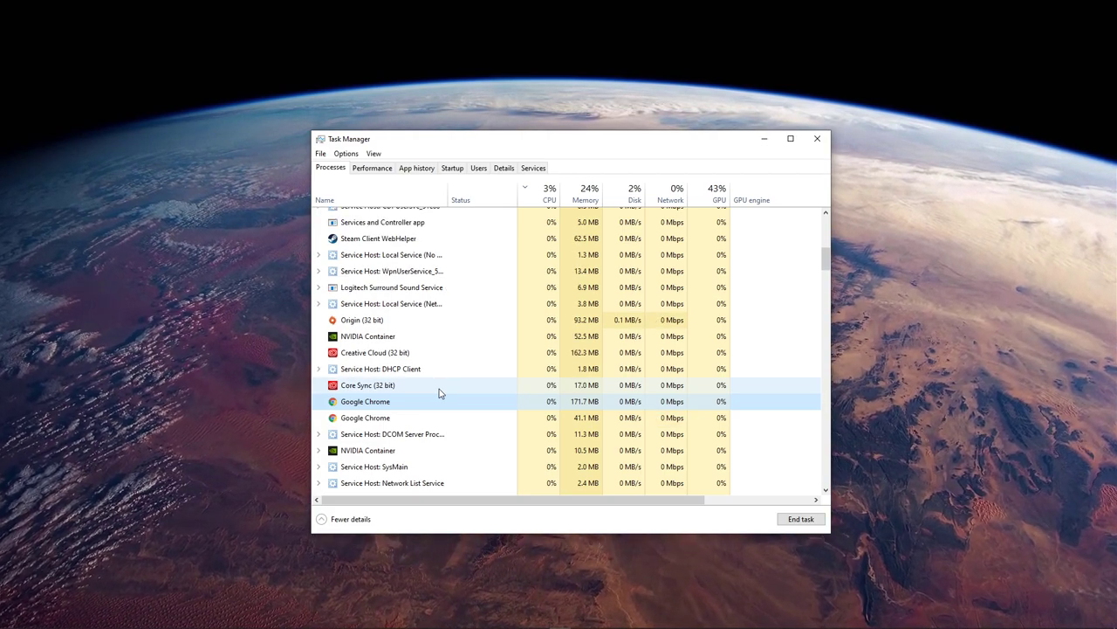
Review startup apps like Adobe GC Invoker Utility without disabling any, then close Task Manager.
click(460, 168)
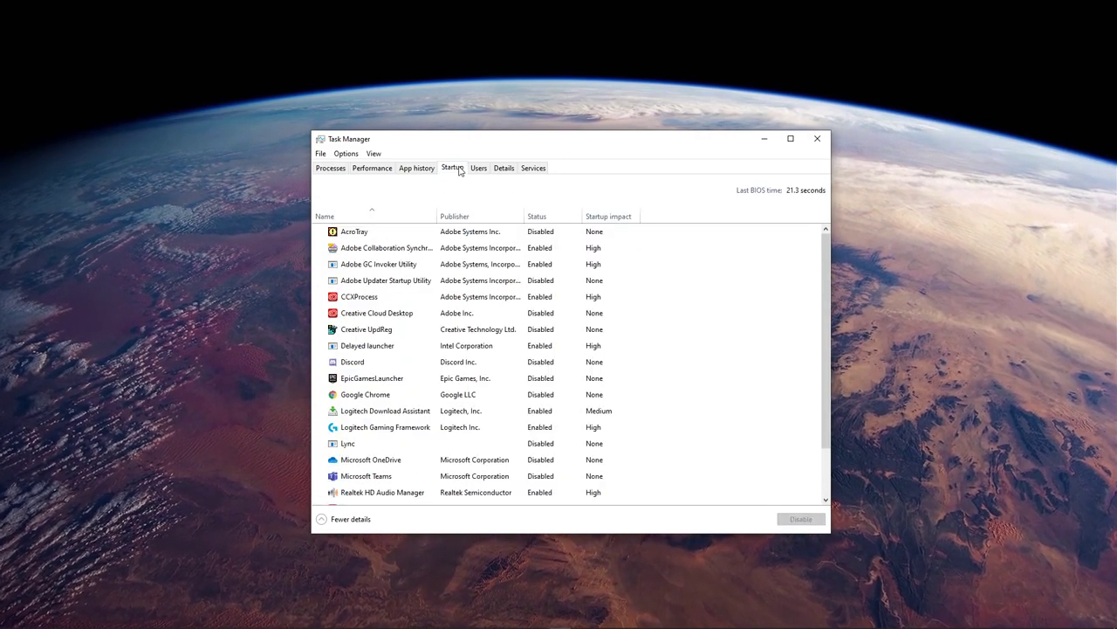
right_click(542, 266)
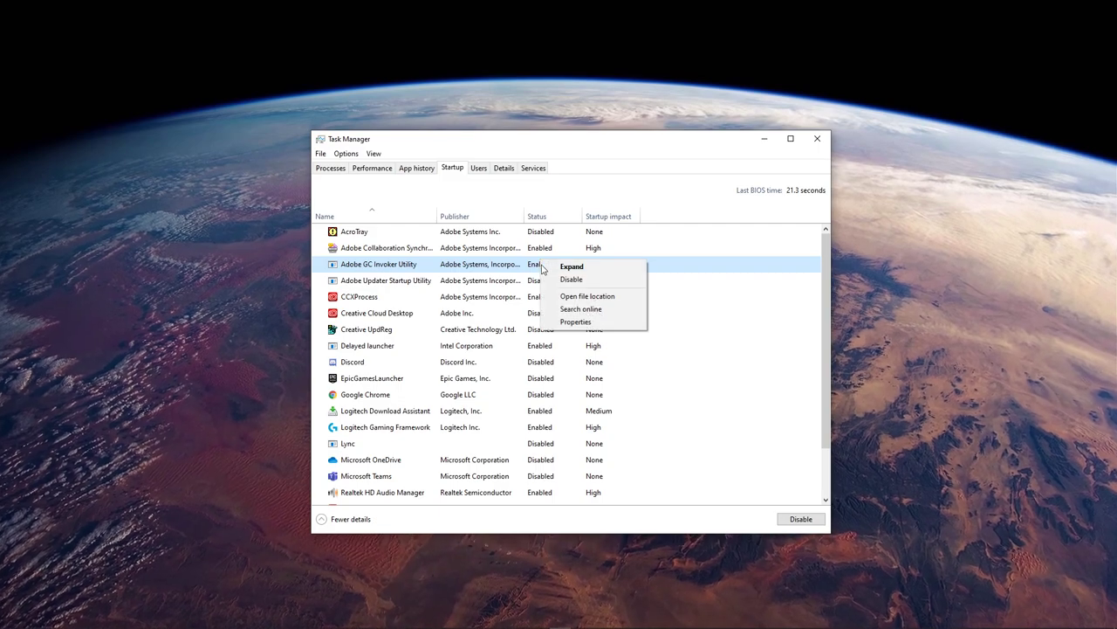
click(534, 346)
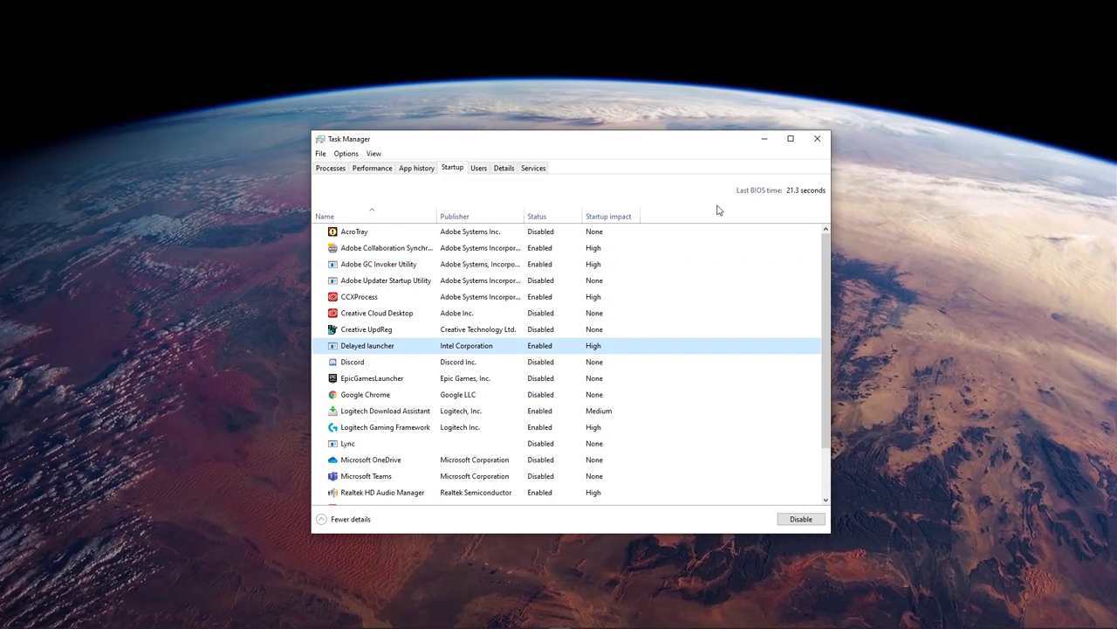
click(817, 139)
Open NVIDIA Control Panel from the desktop and add Last Oasis (Mist) as a program profile.
right_click(386, 267)
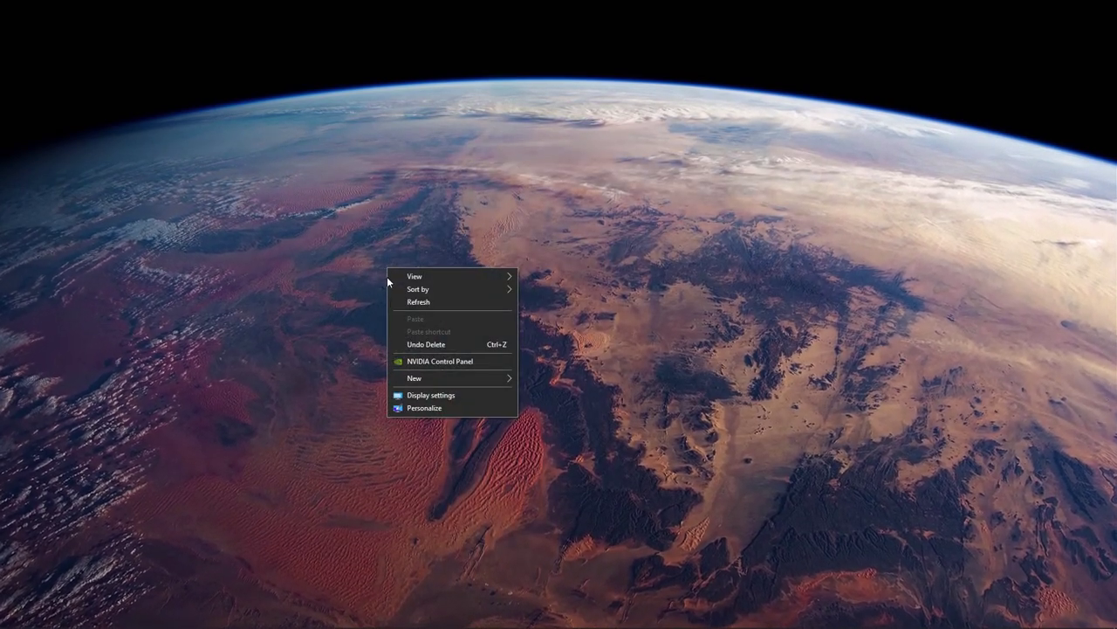
click(498, 360)
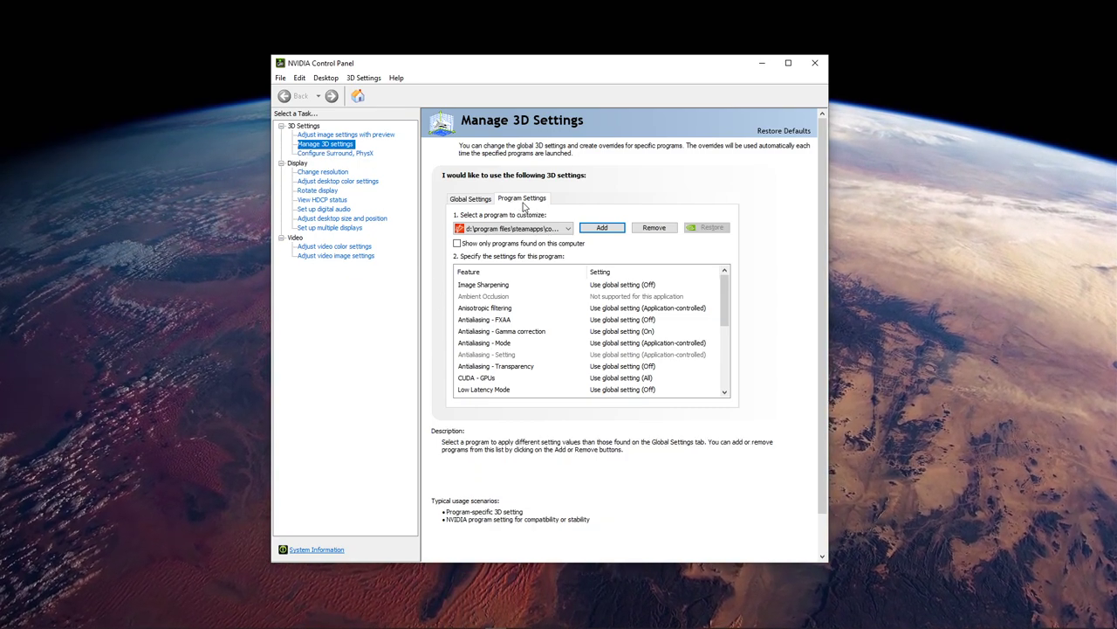
click(602, 227)
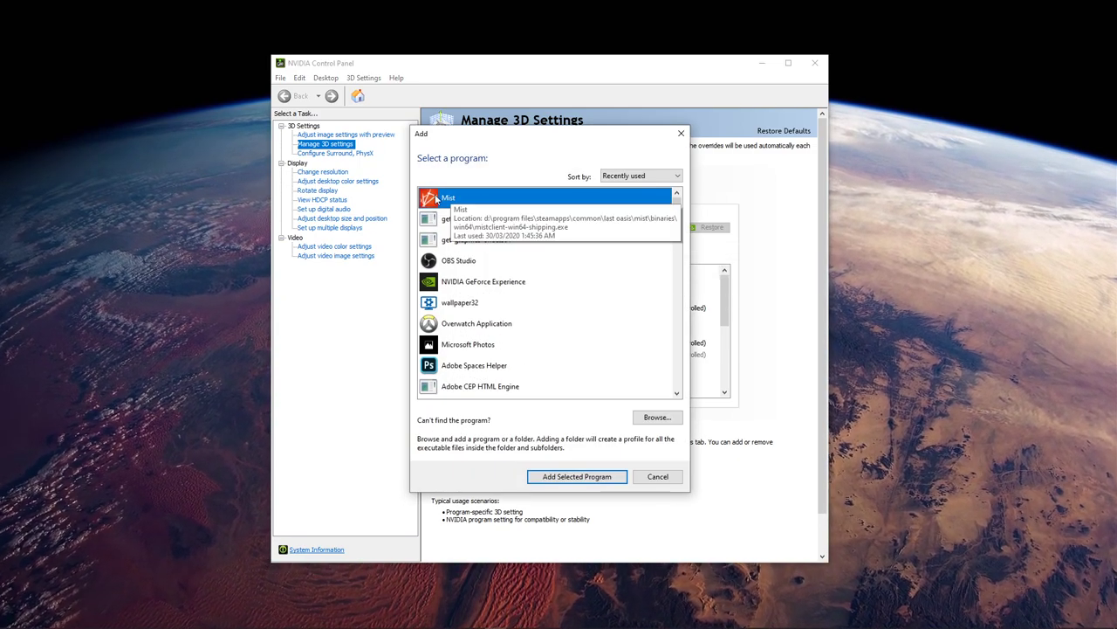
click(563, 476)
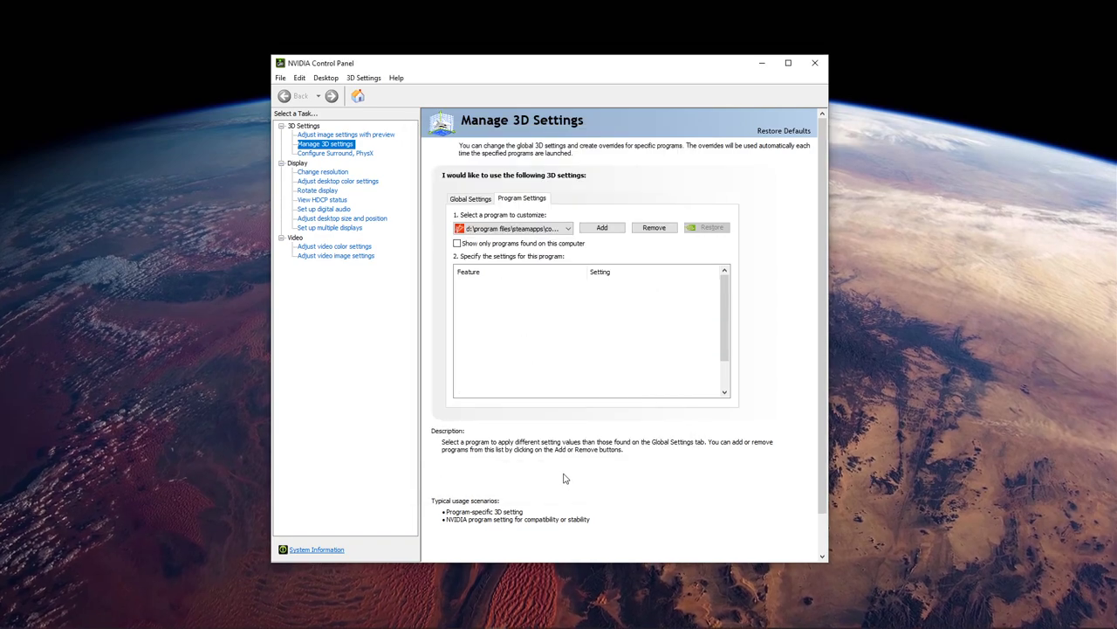
drag(726, 294, 722, 314)
Keep CUDA - GPUs global, power at Prefer maximum performance, and texture filtering quality at Performance.
click(617, 308)
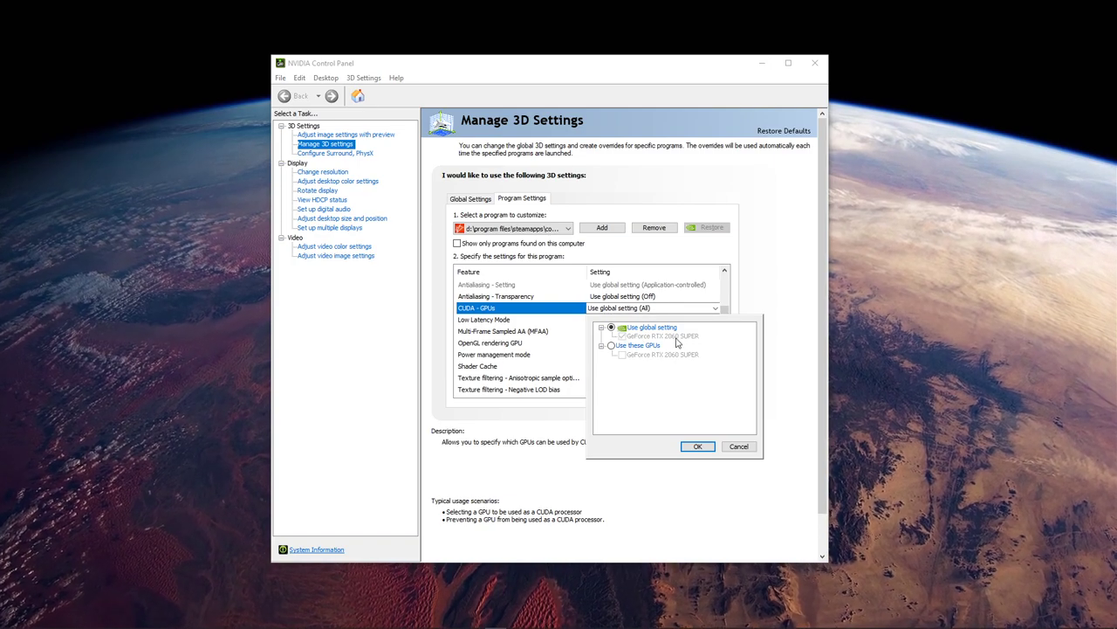
click(675, 337)
click(776, 305)
click(637, 355)
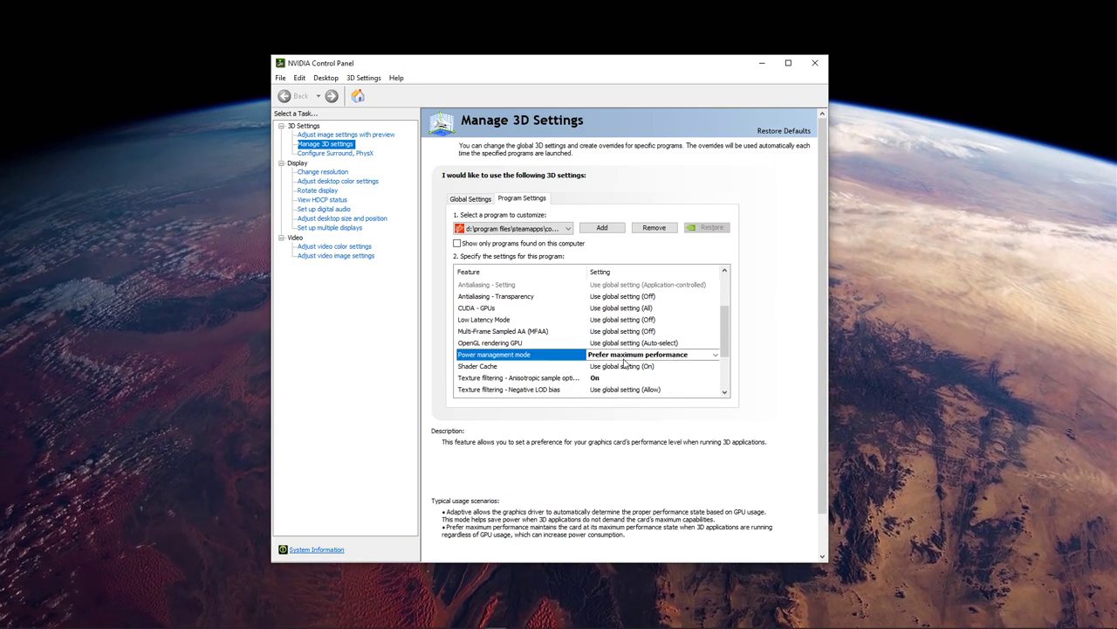
click(721, 327)
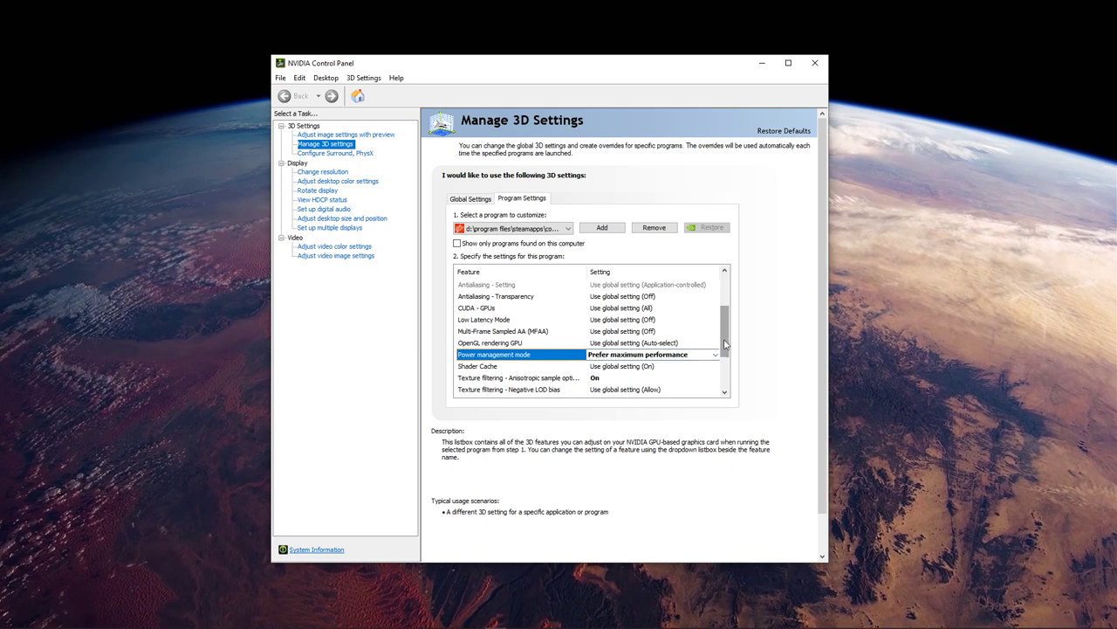
scroll(619, 349, down, 2)
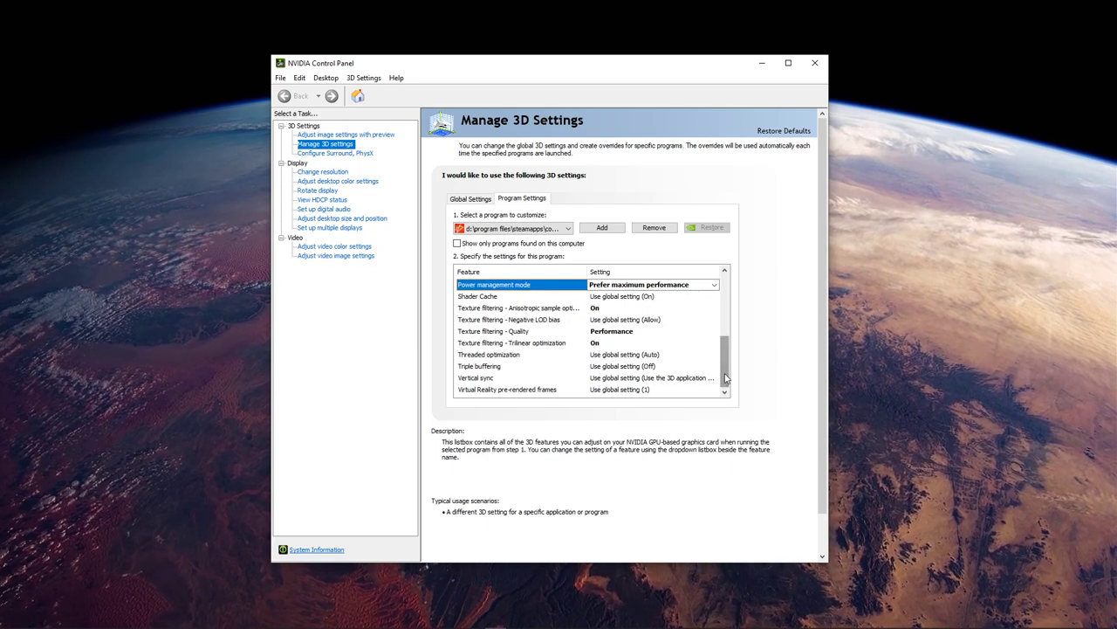
click(611, 332)
click(608, 337)
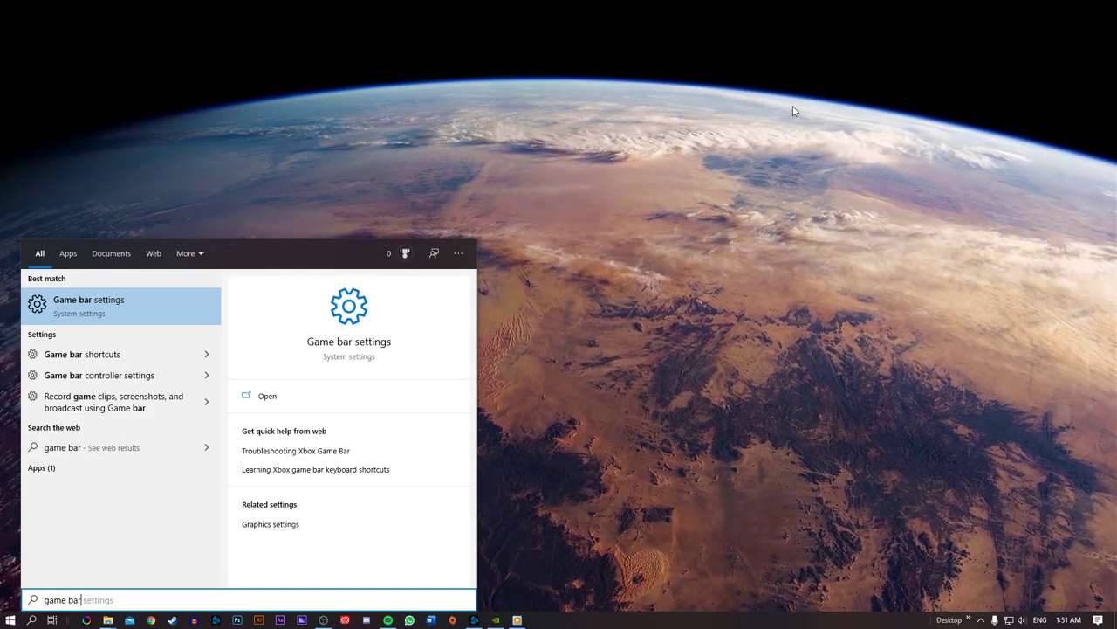
Open Game bar settings from the 'game bar' search and confirm Captures recording is off.
key(Return)
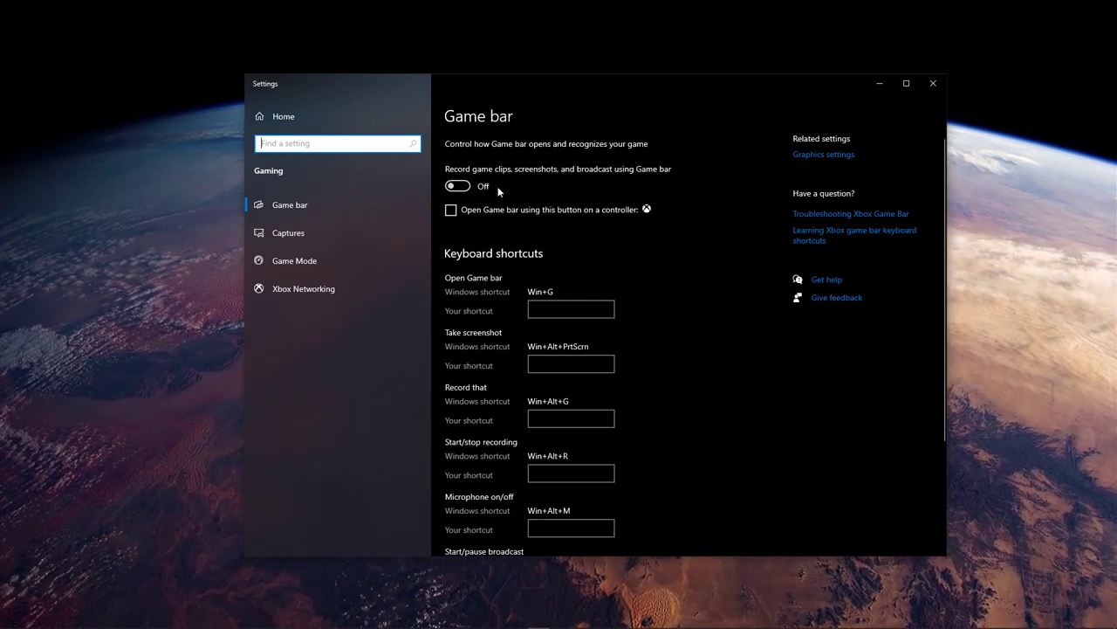
click(334, 236)
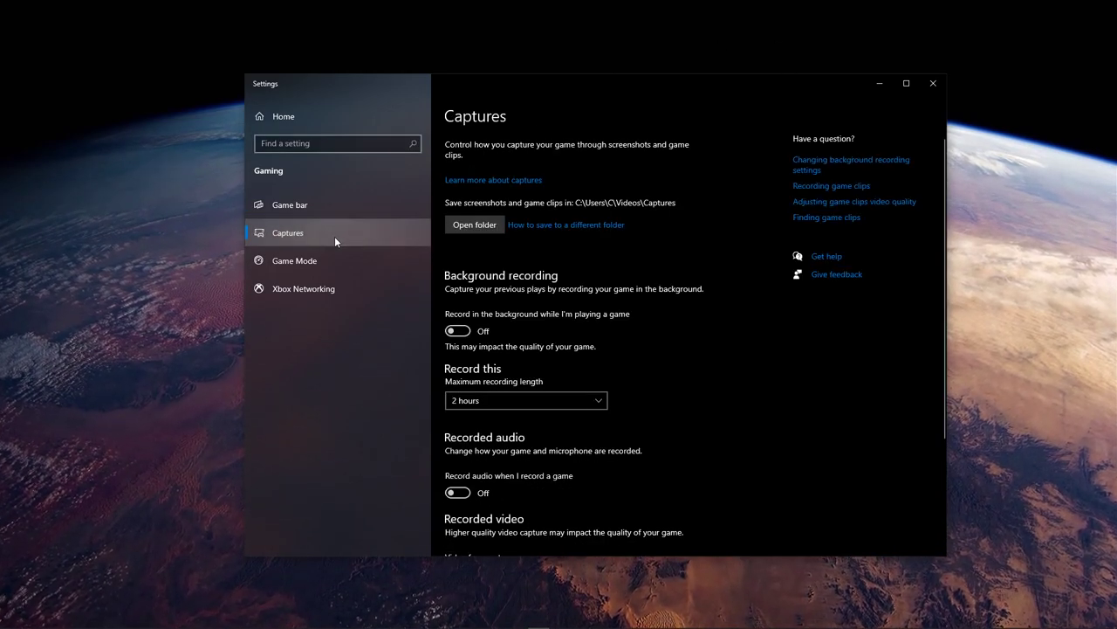
scroll(549, 259, down, 3)
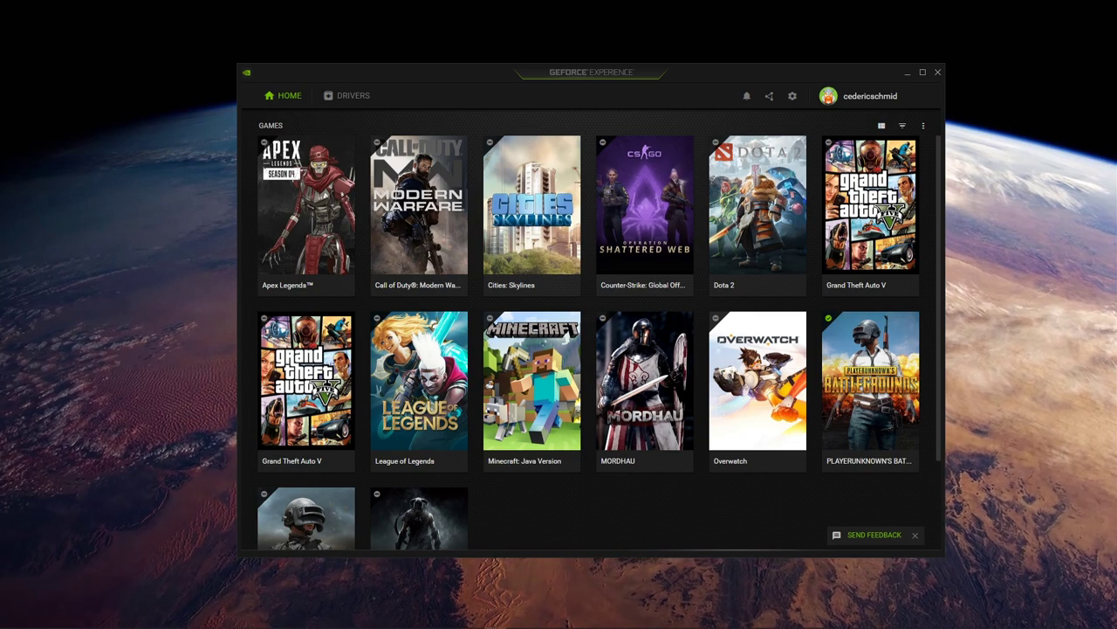
Show the Drivers page offering GeForce Game Ready Driver 445.75 for download.
click(356, 96)
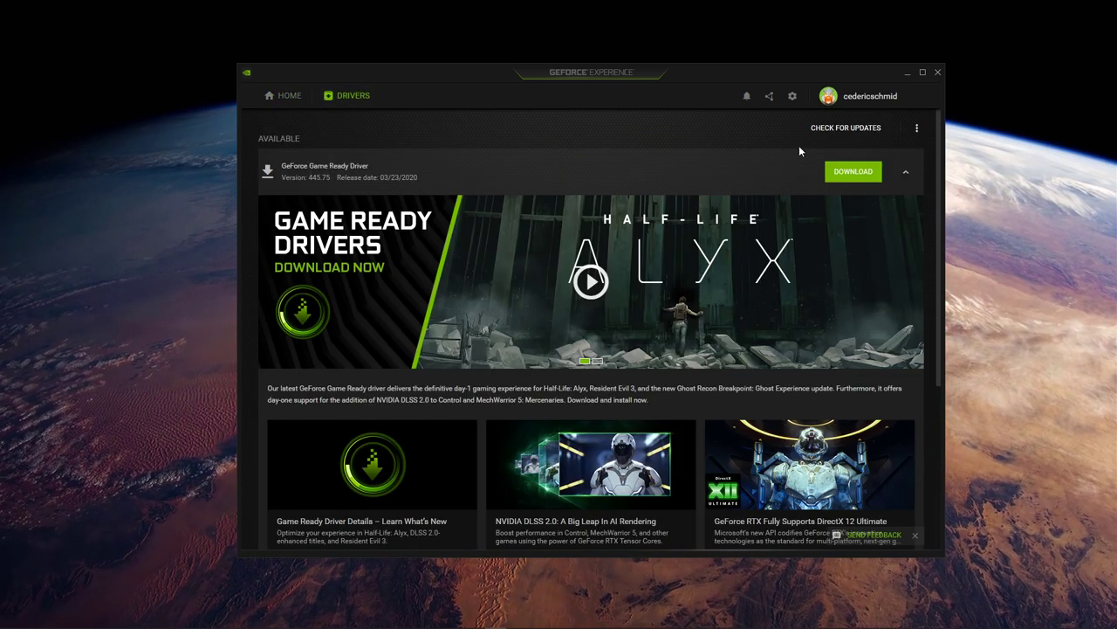